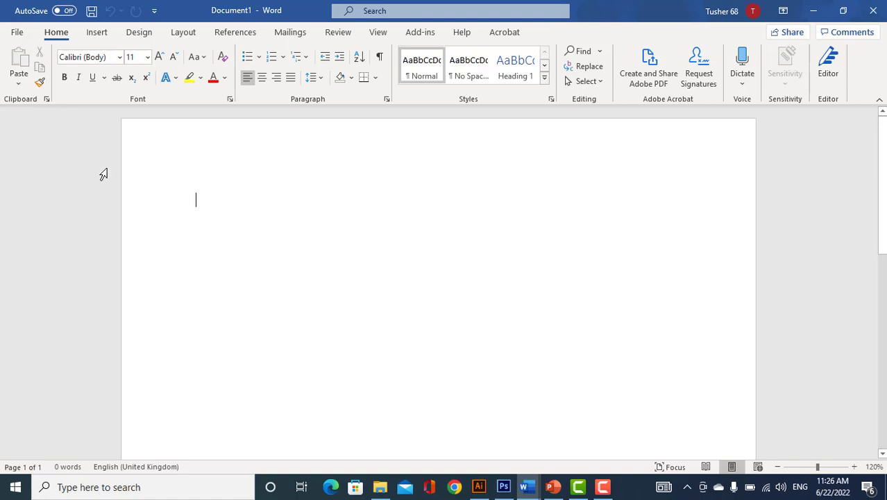
Insert two blank pages into the empty document
left_click(99, 33)
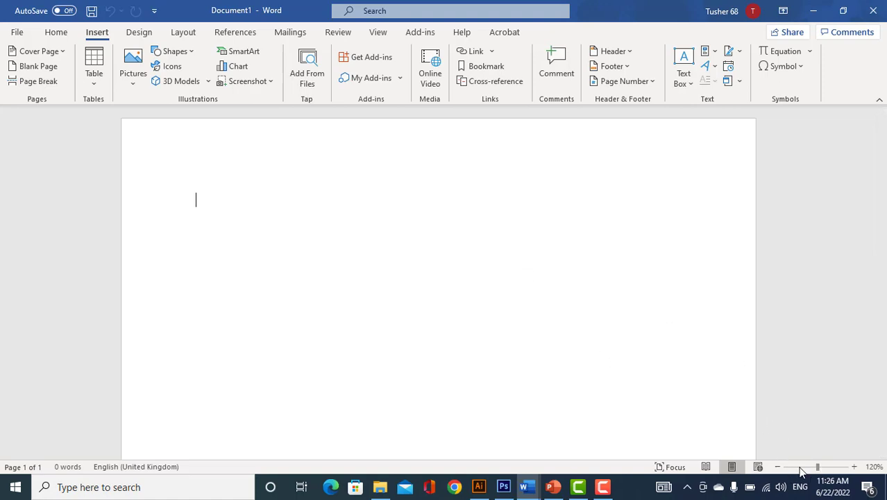
left_click_drag(805, 471, 782, 471)
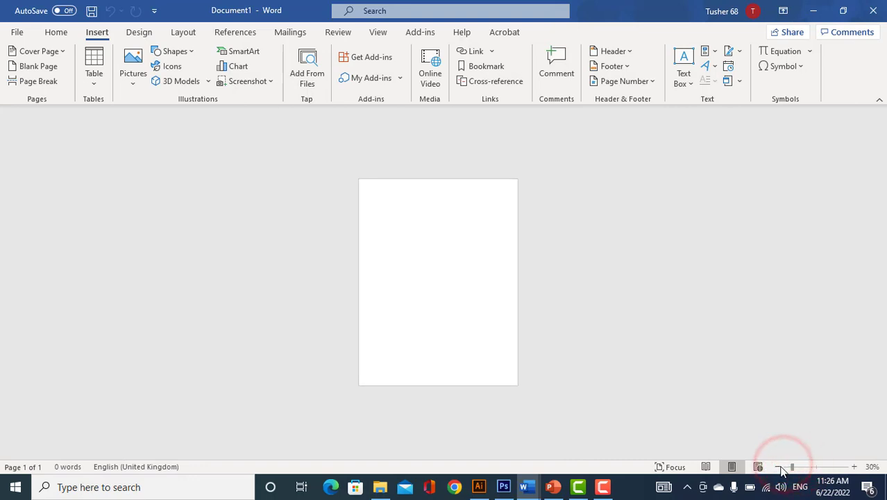
left_click(39, 67)
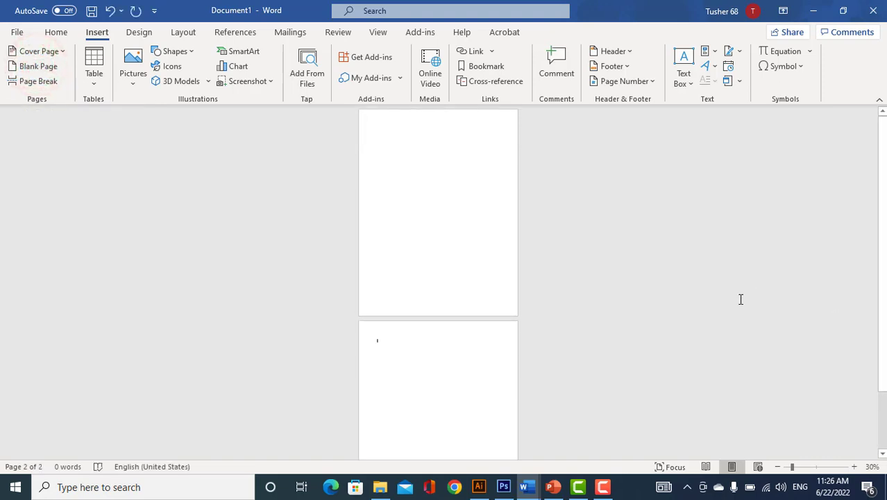
scroll(462, 268, "down", 4)
scroll(465, 262, "up", 3)
scroll(469, 272, "down", 2)
scroll(471, 282, "up", 5)
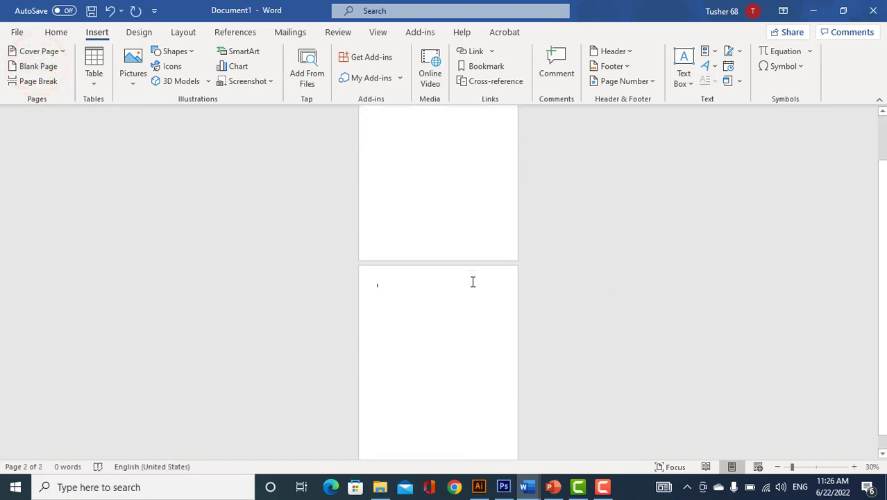
scroll(475, 280, "up", 1)
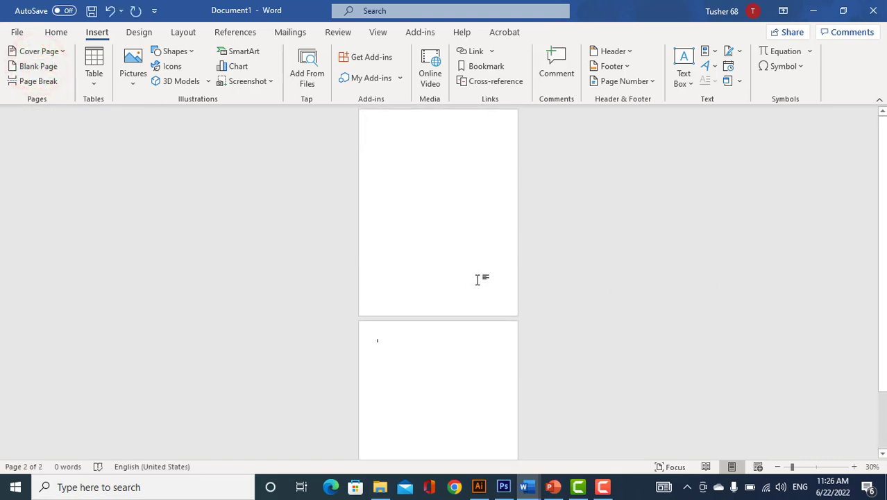
left_click(778, 466)
left_click(777, 467)
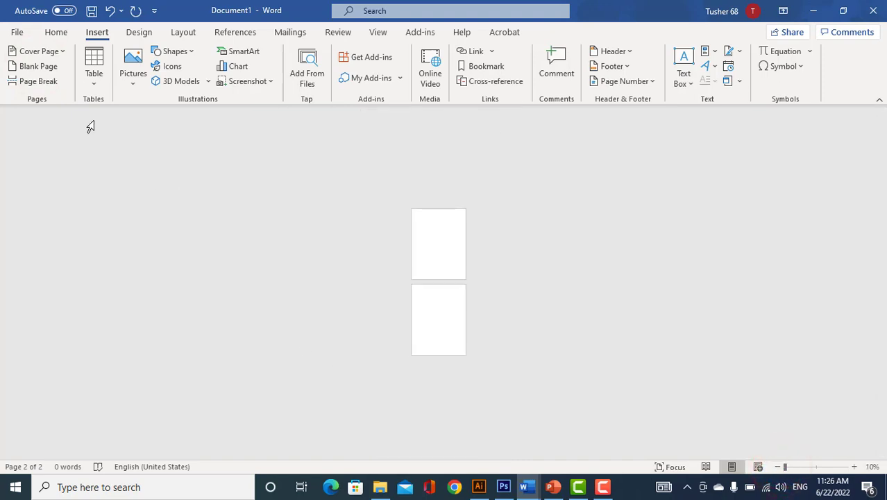
left_click(38, 67)
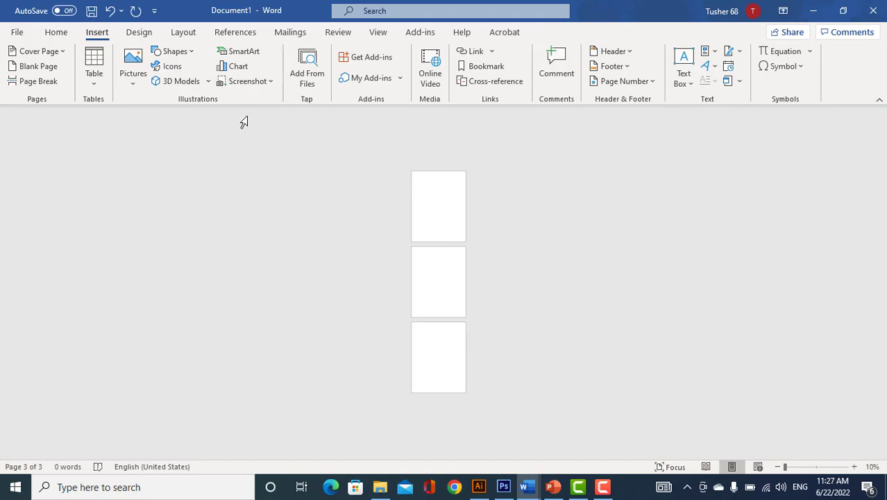
Add two page breaks at the end of the empty document
left_click(43, 85)
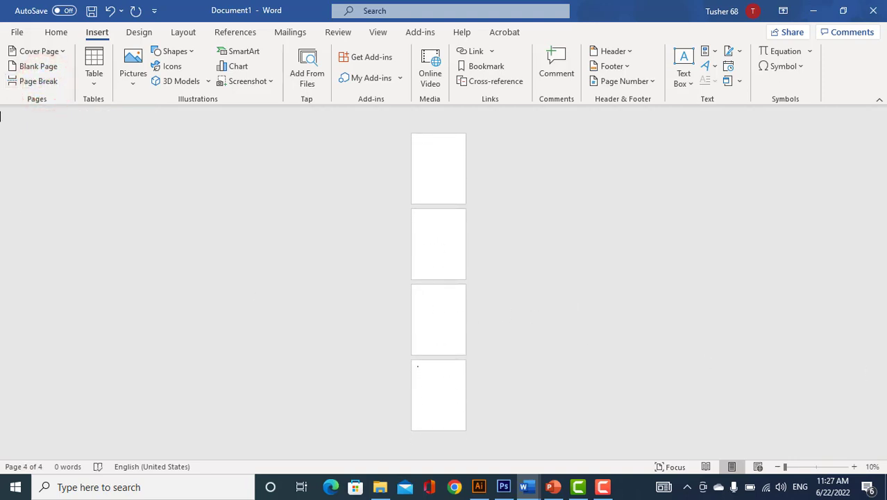
left_click(39, 81)
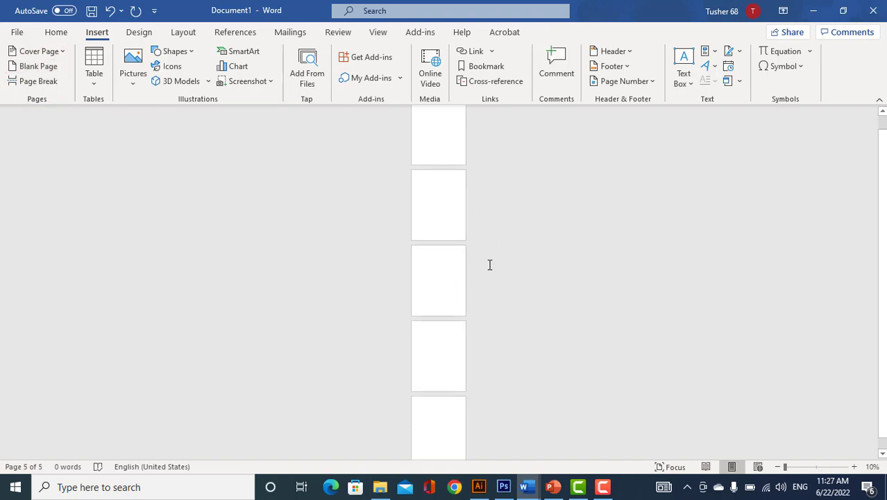
scroll(489, 264, "down", 1)
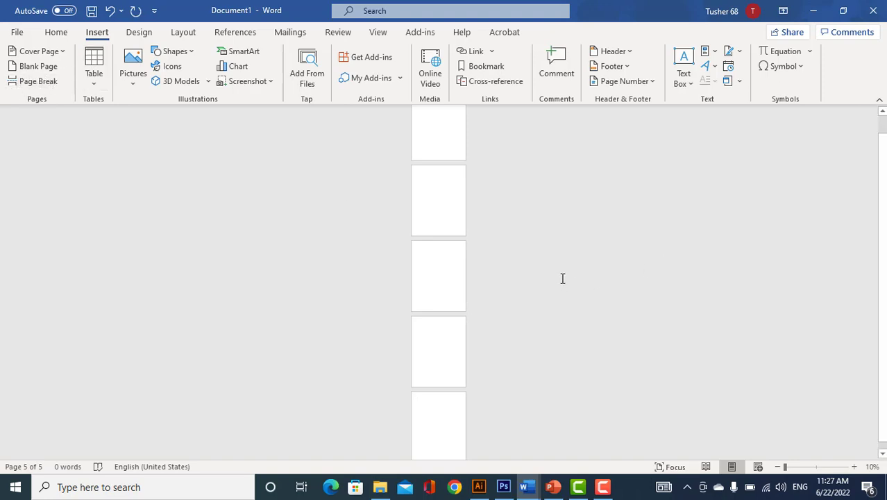
scroll(479, 214, "up", 1)
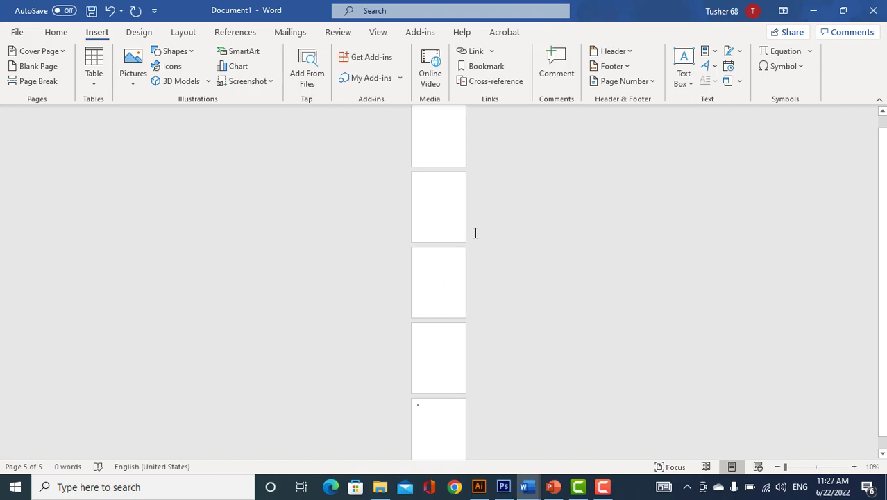
scroll(500, 179, "up", 1)
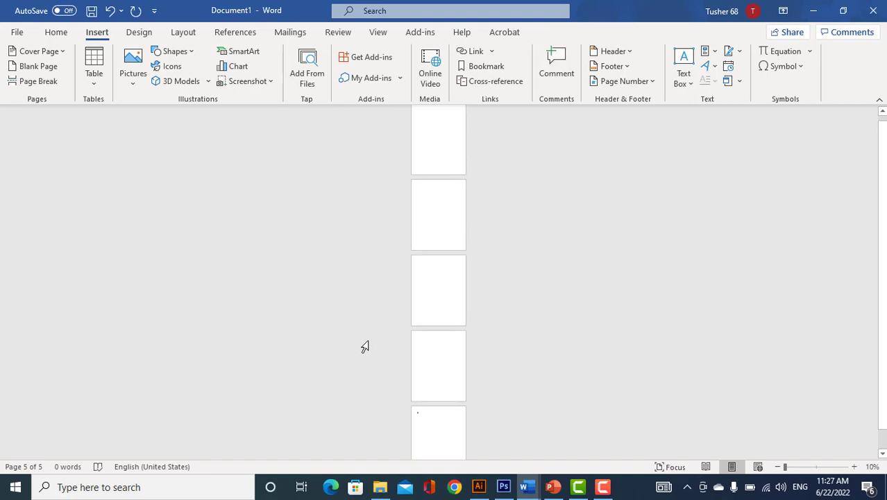
scroll(454, 340, "down", 1)
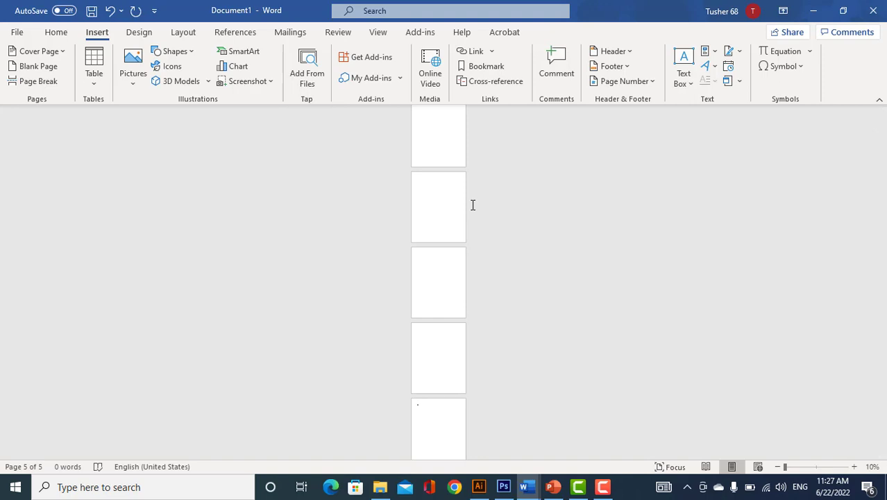
Delete all the added blank pages and page breaks back to the first page
key("BackSpace")
key("BackSpace")
key("BackSpace")
key("BackSpace")
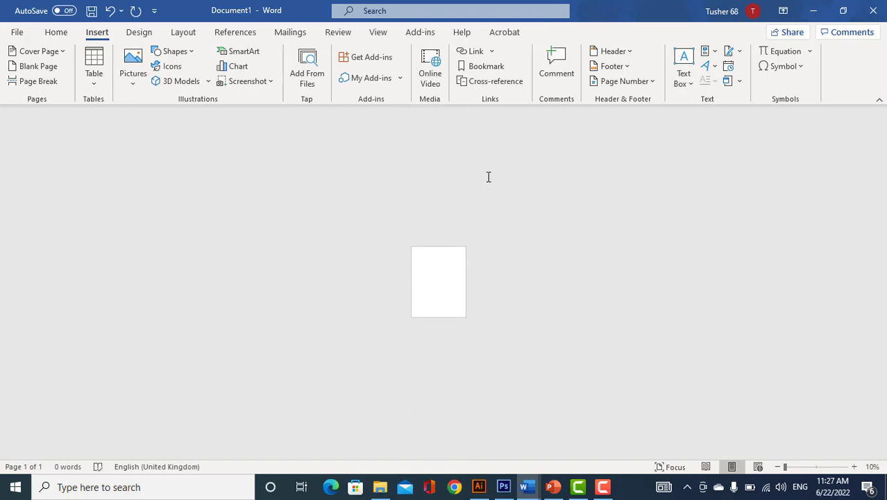
Generate sample paragraphs on the empty page with the formula =rand()
scroll(458, 307, "up", 11)
scroll(470, 295, "down", 6)
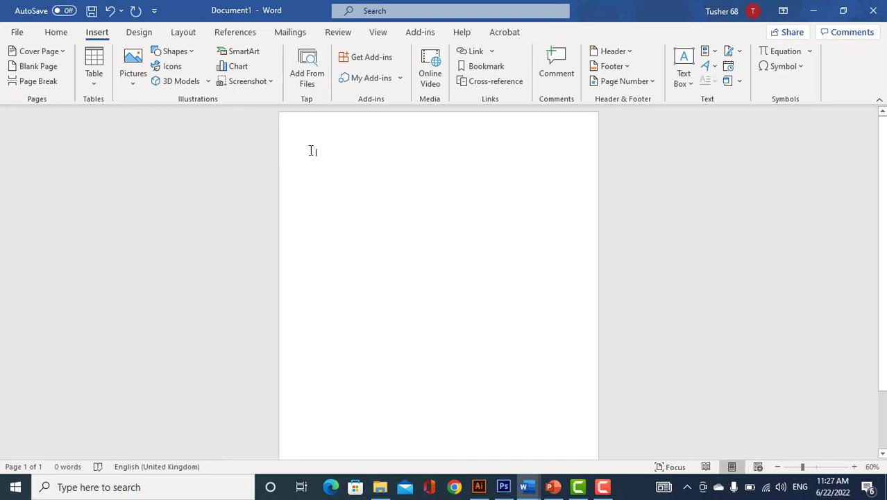
scroll(330, 158, "up", 2)
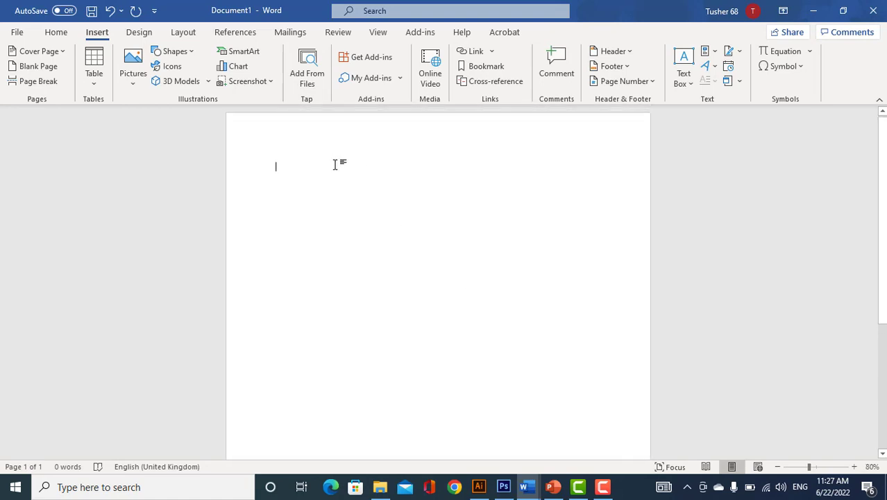
type("=rand")
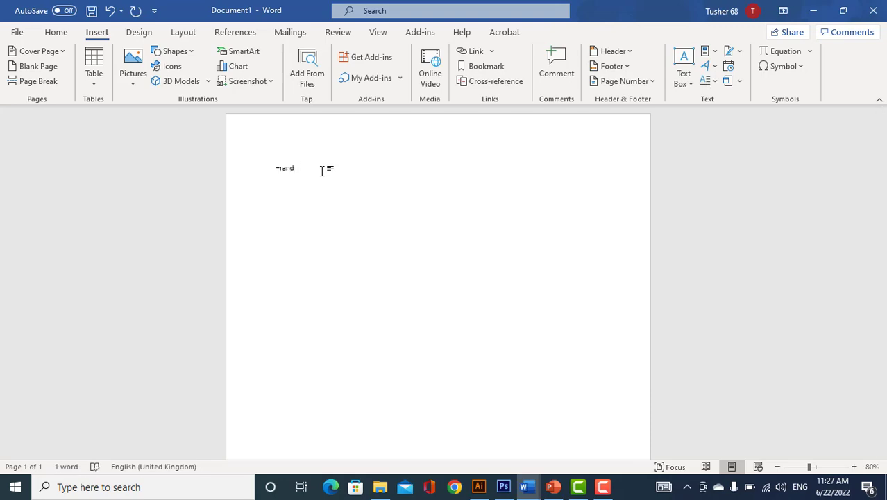
type("()")
key("Return")
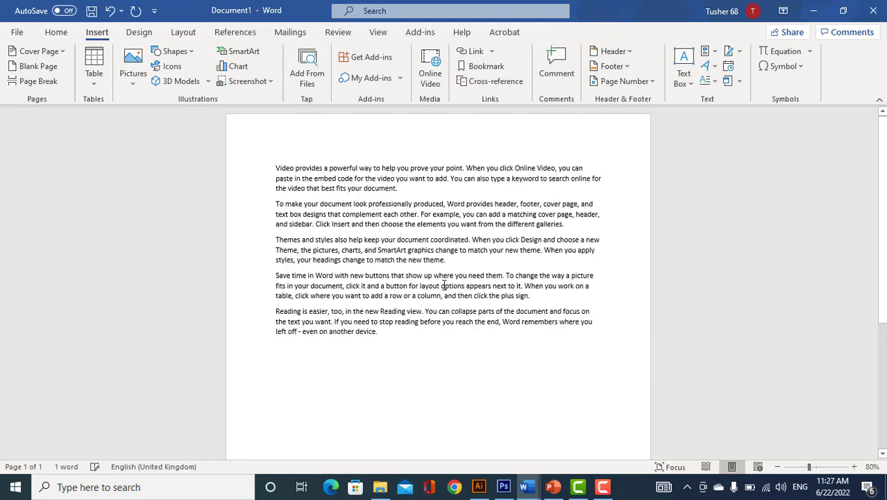
Insert a blank page directly after the first paragraph, which ends with "best fits your document."
scroll(425, 248, "down", 3)
scroll(426, 246, "up", 3)
scroll(426, 244, "up", 2)
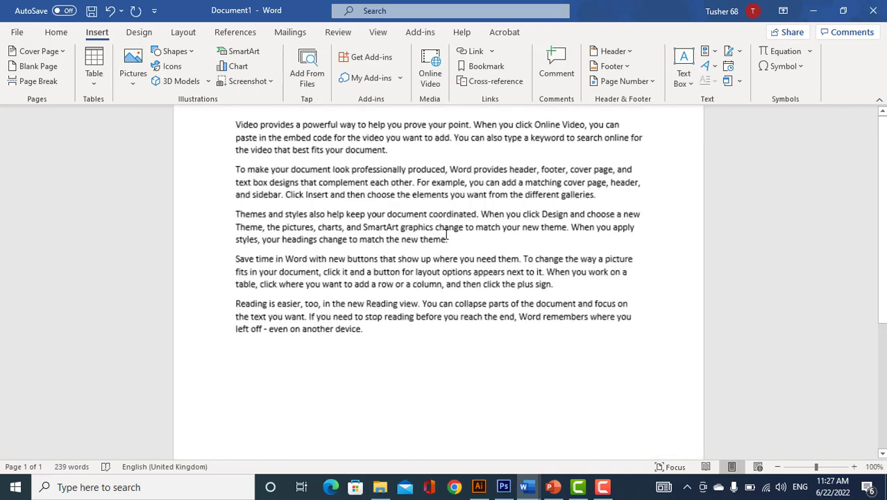
scroll(438, 190, "down", 3)
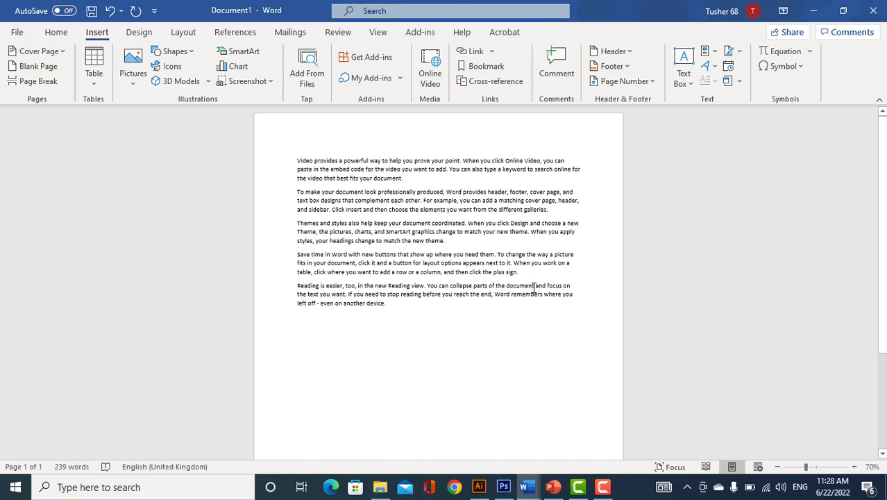
left_click(408, 177)
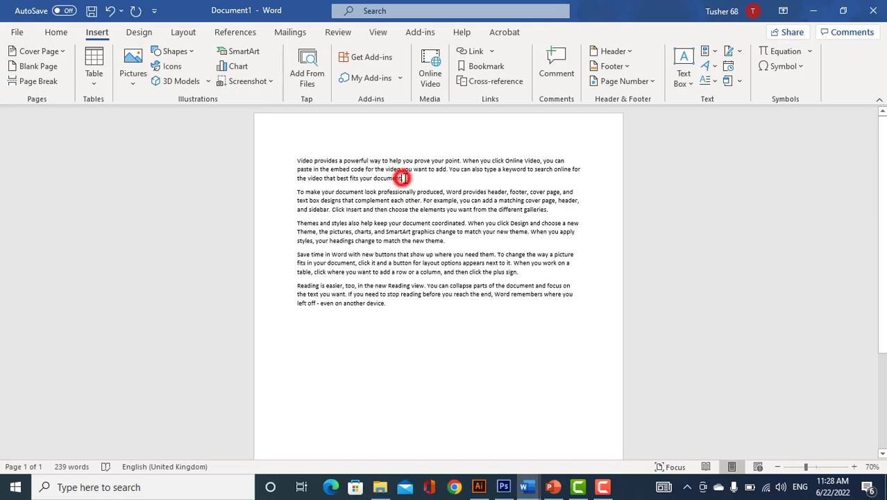
scroll(408, 182, "down", 5)
scroll(409, 183, "up", 2)
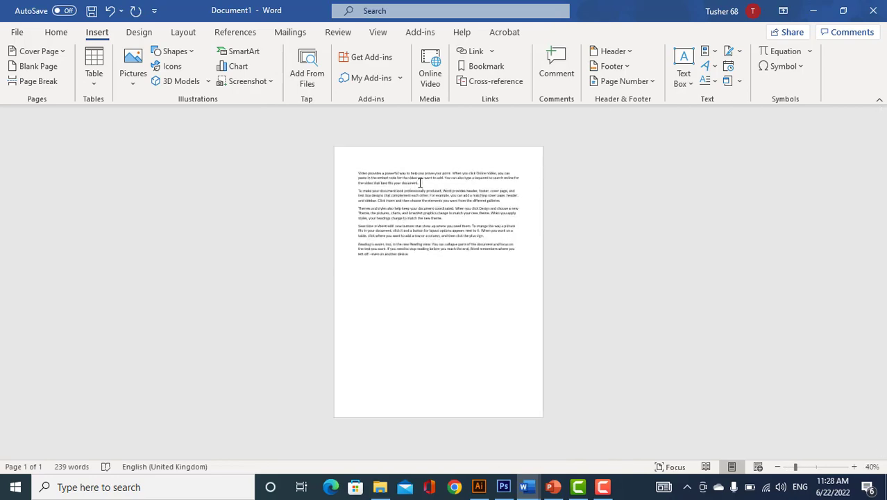
left_click(420, 182)
scroll(404, 191, "up", 5)
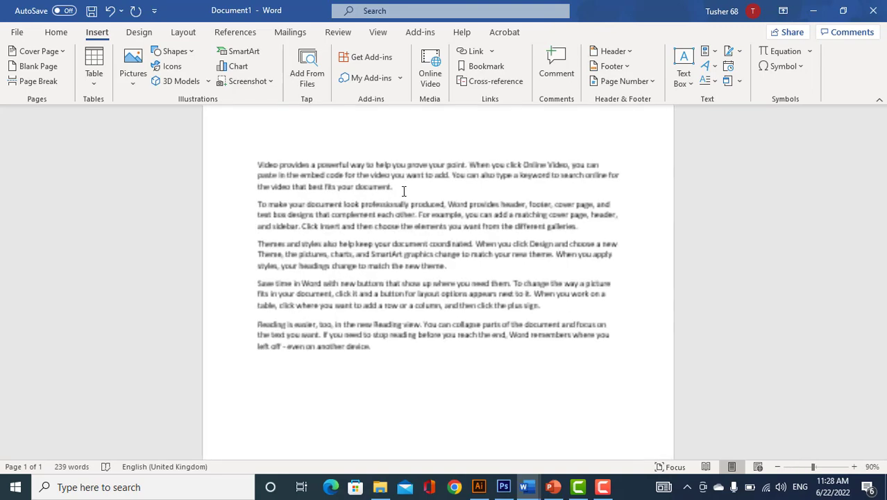
left_click(396, 184)
scroll(399, 186, "down", 3)
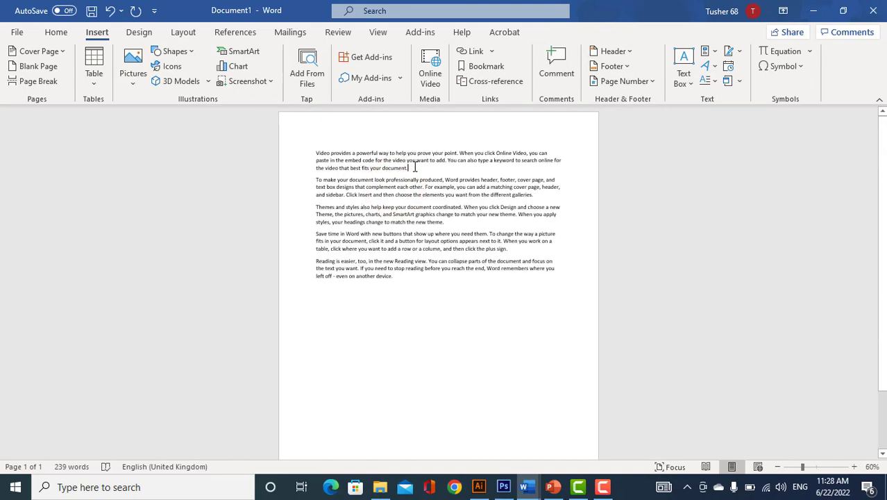
left_click(34, 66)
scroll(455, 253, "down", 4)
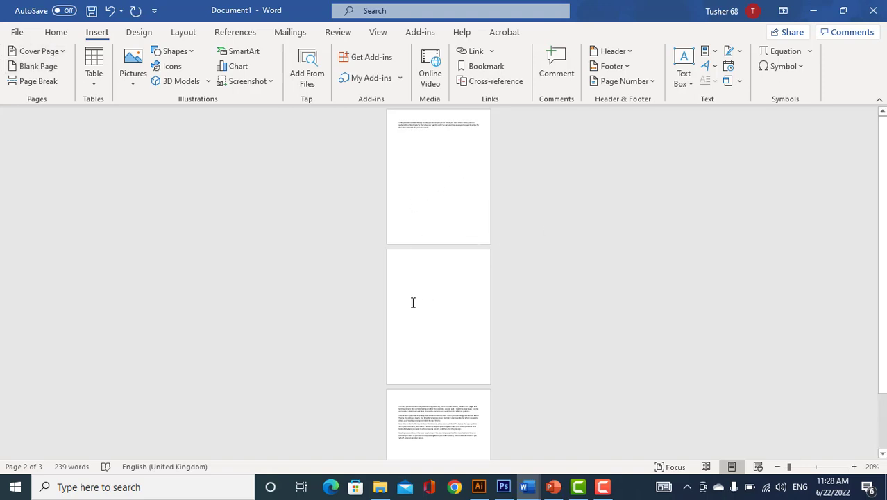
Examine how the sample text is split before and after the inserted blank page
scroll(436, 288, "down", 8)
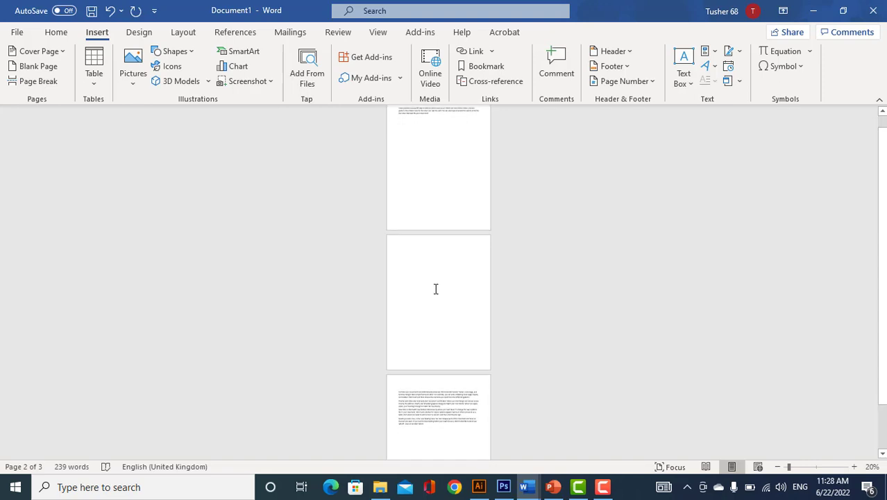
scroll(453, 323, "up", 6)
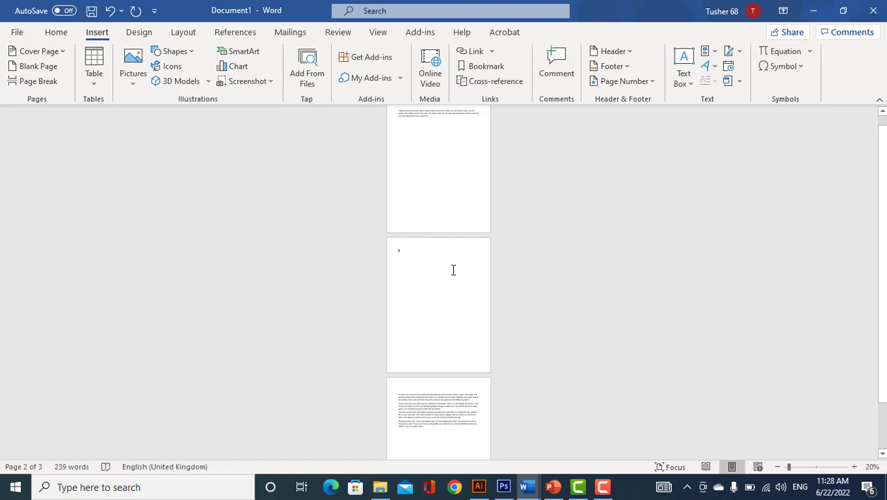
scroll(448, 273, "up", 5, "ctrl")
scroll(420, 264, "down", 5, "ctrl")
scroll(421, 274, "up", 3, "ctrl")
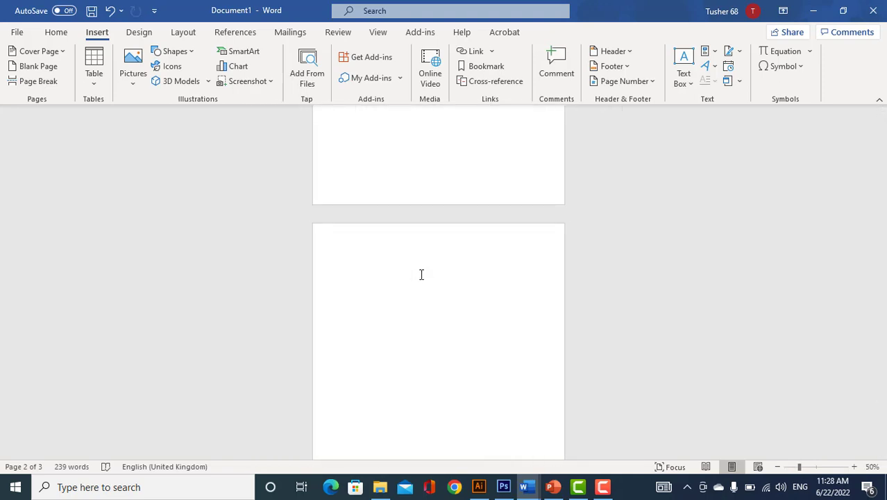
scroll(421, 275, "down", 4, "ctrl")
scroll(434, 188, "up", 11, "ctrl")
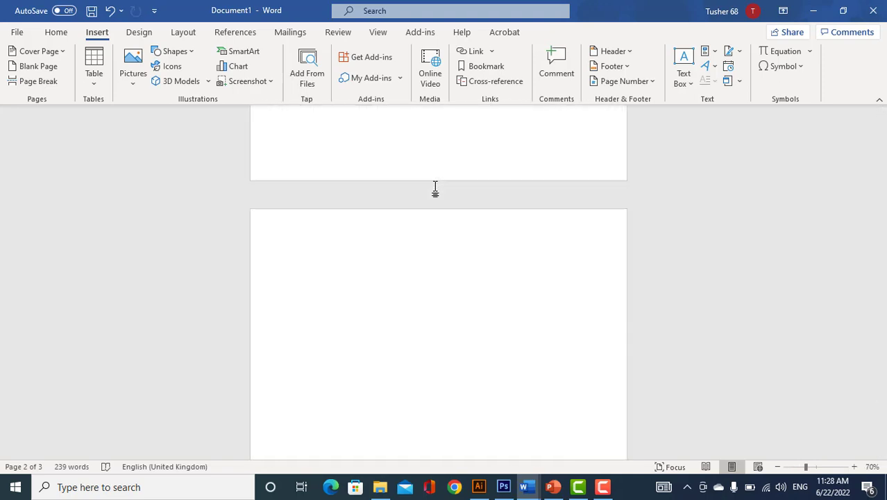
scroll(440, 170, "up", 10)
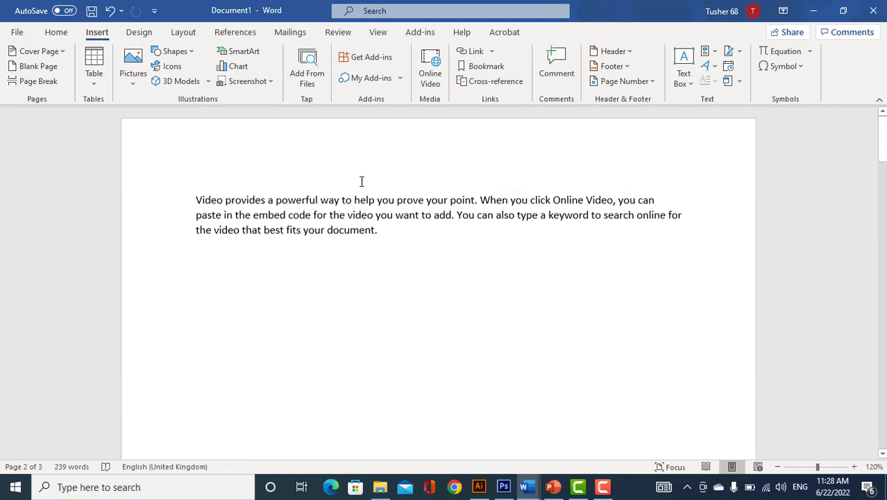
left_click(389, 231)
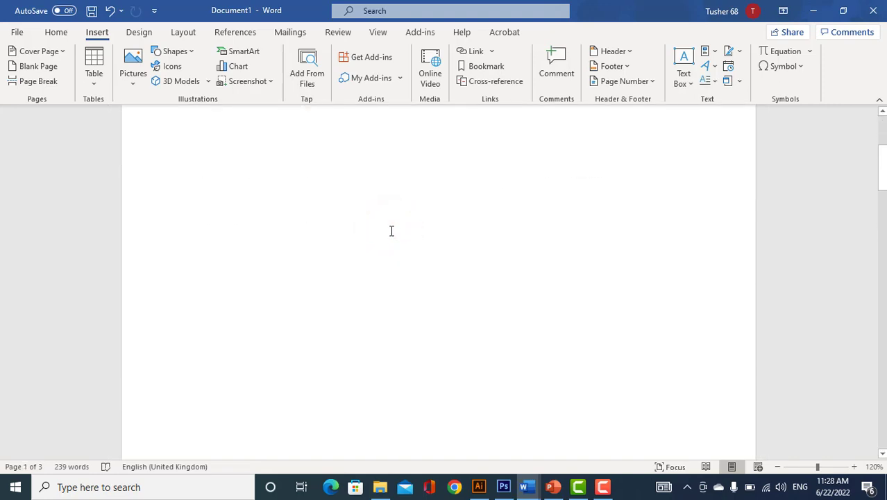
scroll(390, 230, "down", 9, "ctrl")
scroll(401, 271, "down", 5)
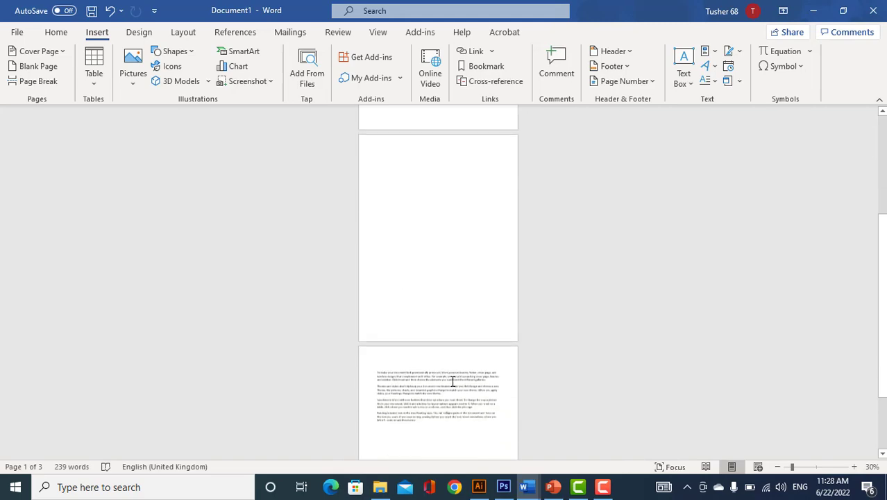
scroll(386, 324, "up", 2)
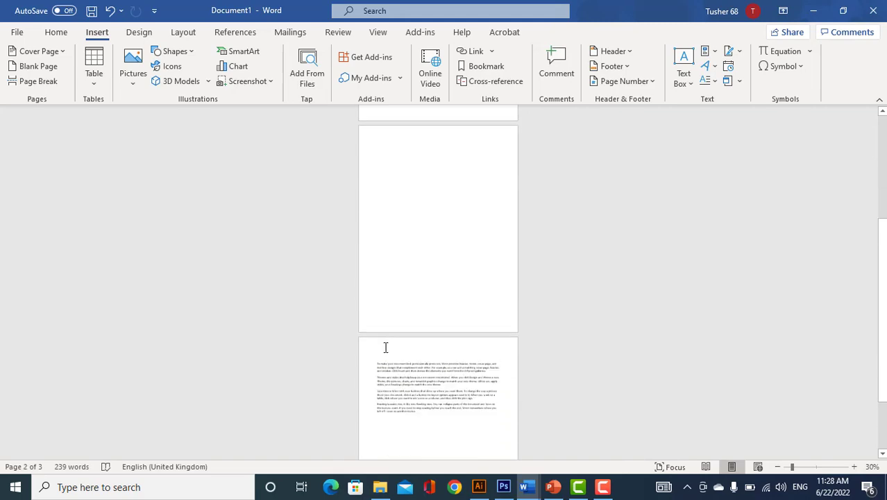
scroll(382, 358, "up", 6, "ctrl")
scroll(385, 369, "down", 6)
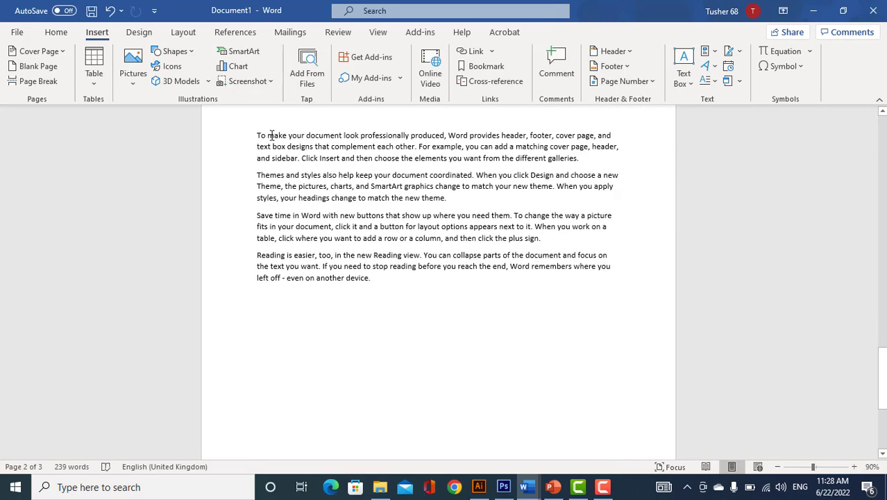
scroll(410, 203, "down", 5, "ctrl")
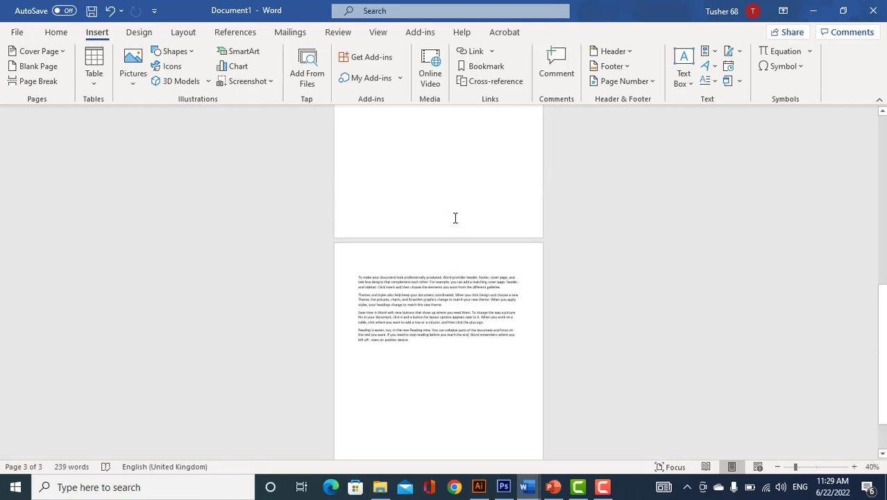
Undo the blank page insertion and insert a page break after "Video provides a powerful way to help" in the first paragraph
key("ctrl+z")
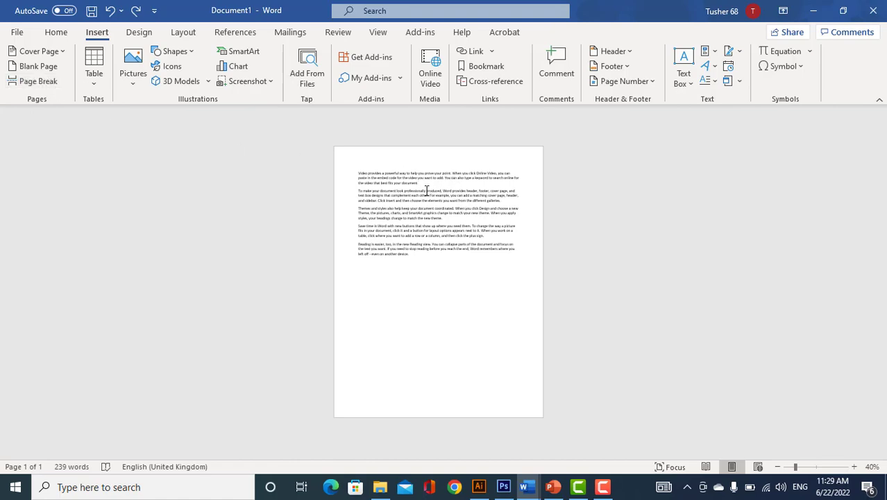
scroll(426, 190, "up", 7, "ctrl")
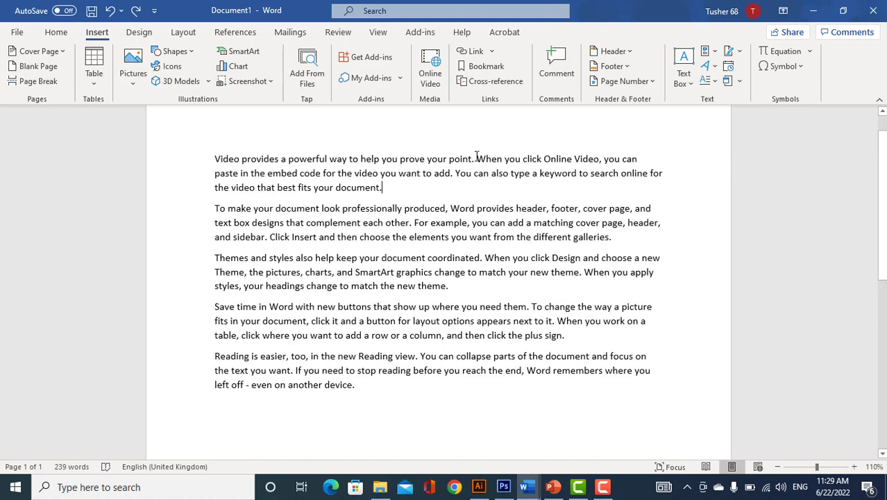
scroll(379, 159, "up", 2, "ctrl")
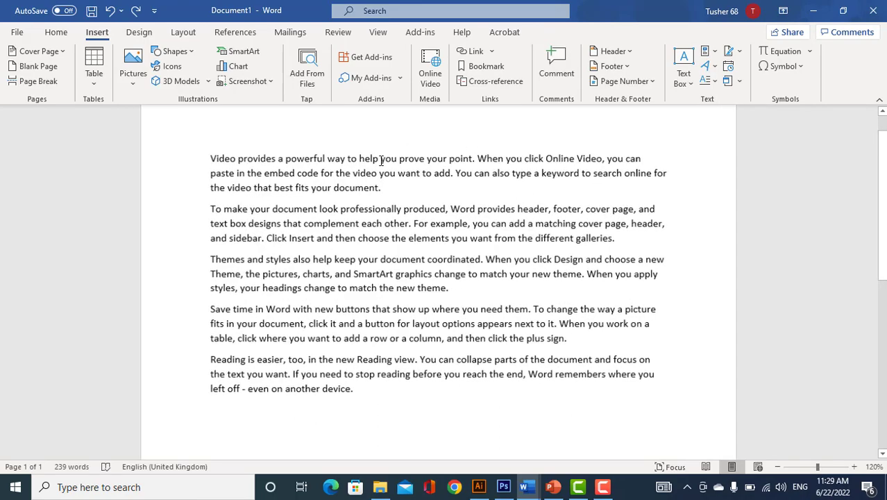
left_click(368, 154)
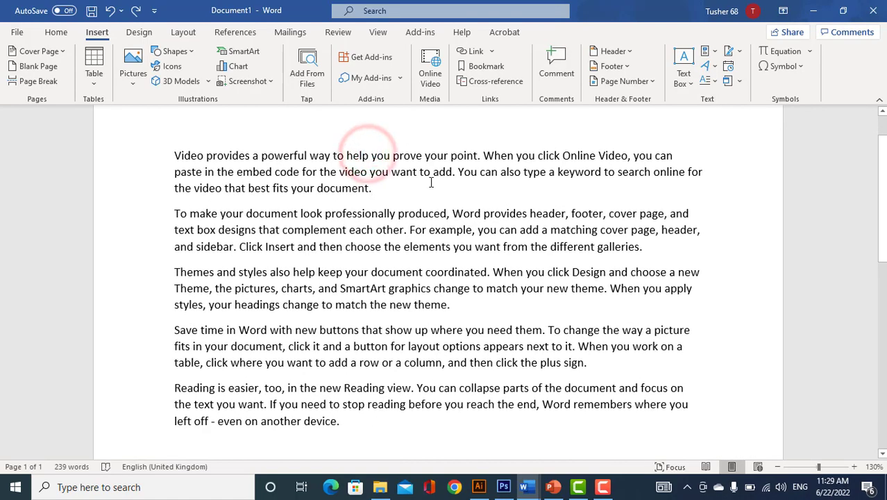
scroll(426, 186, "down", 8, "ctrl")
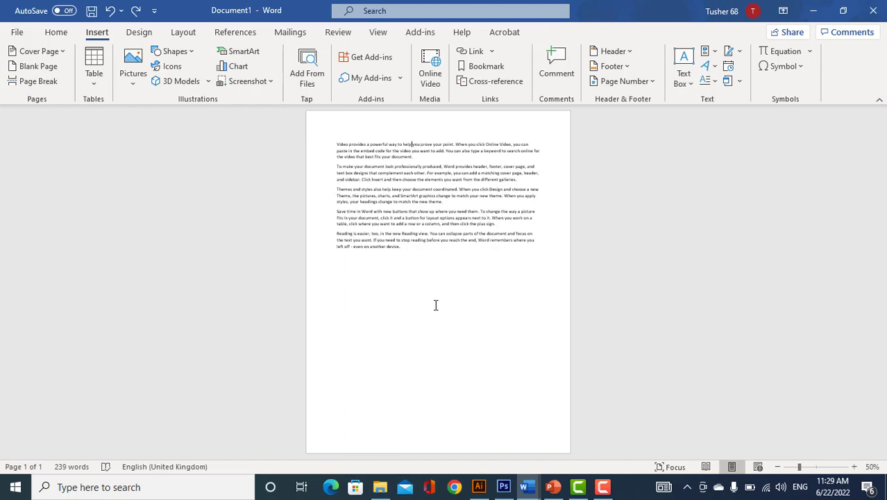
left_click(41, 85)
scroll(519, 253, "down", 2)
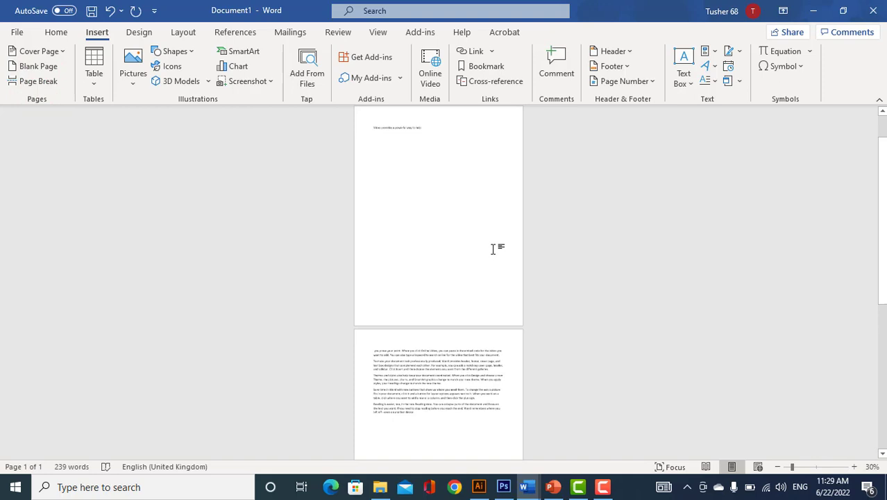
Examine how the page break divides the first paragraph and the remaining sample text between the two pages
left_click(426, 129)
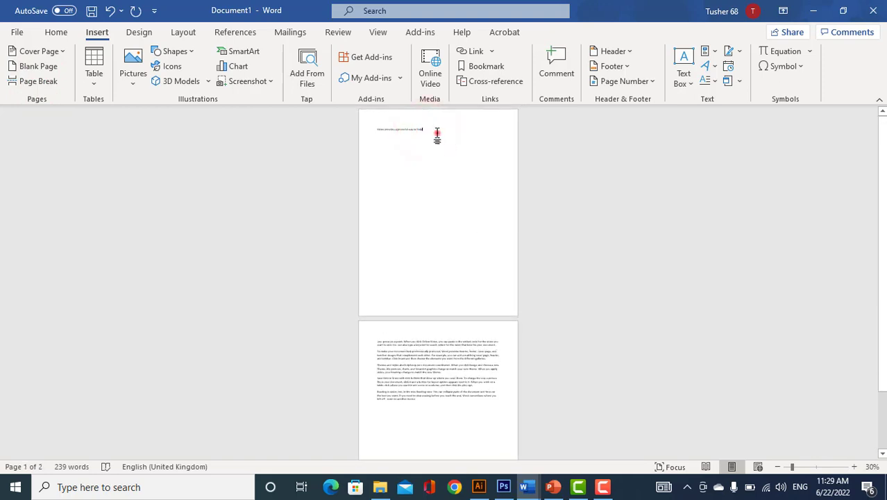
left_click_drag(436, 134, 361, 122)
left_click(462, 192)
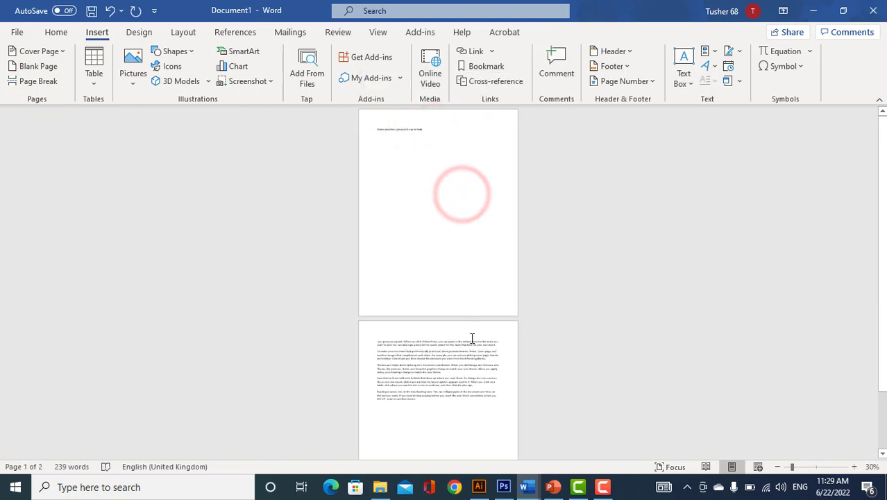
scroll(471, 341, "down", 1)
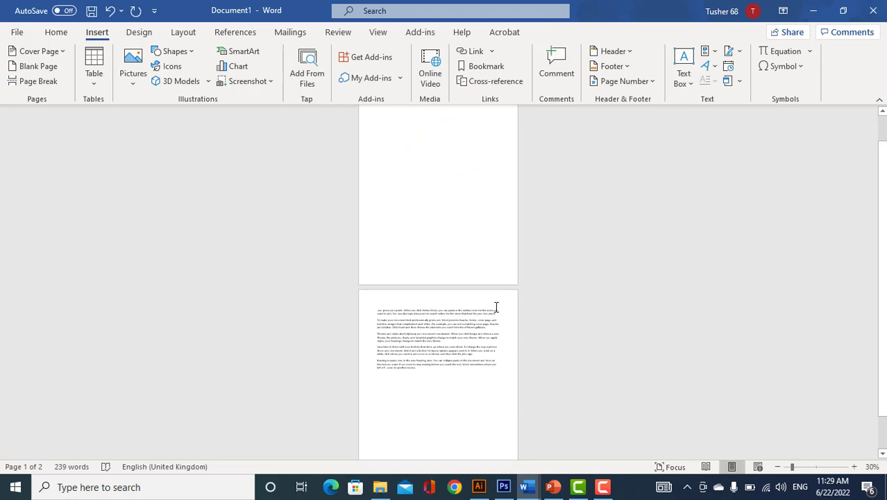
scroll(324, 221, "up", 1)
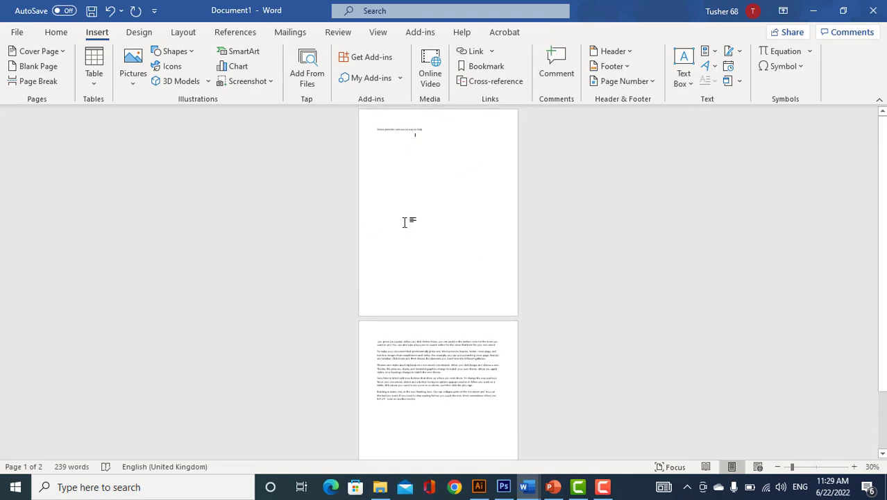
scroll(404, 222, "up", 4, "ctrl")
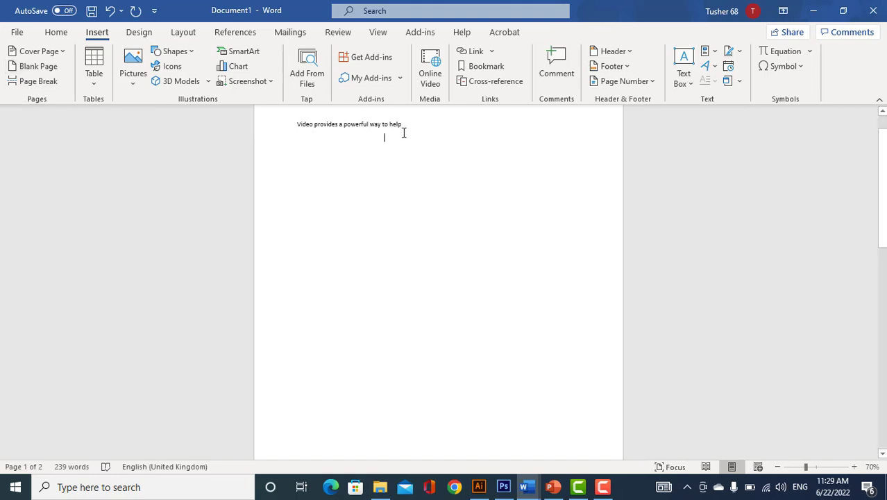
scroll(423, 156, "up", 1)
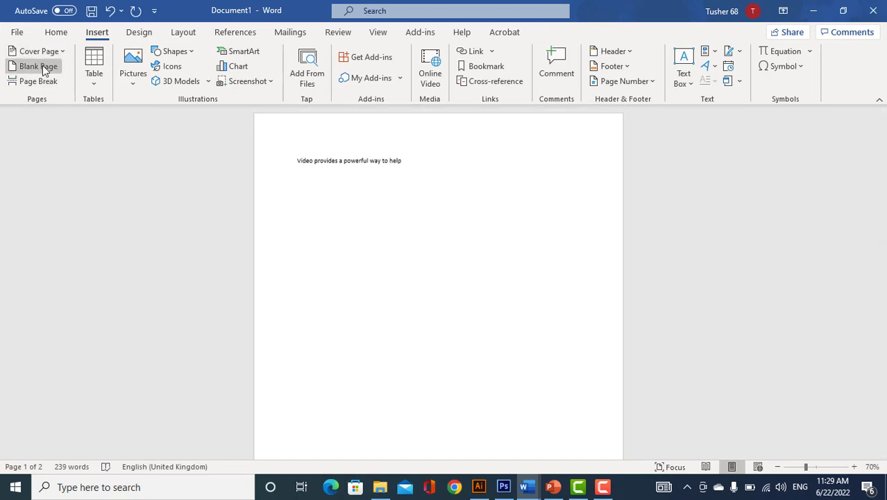
left_click(418, 154)
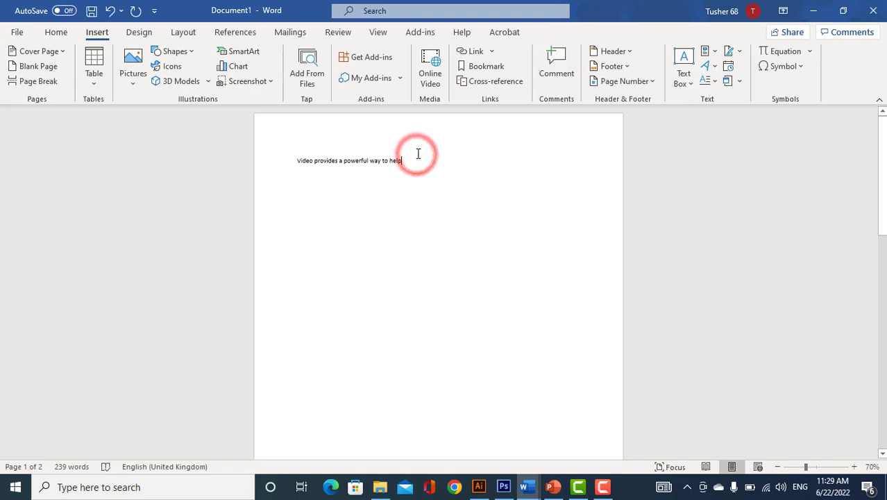